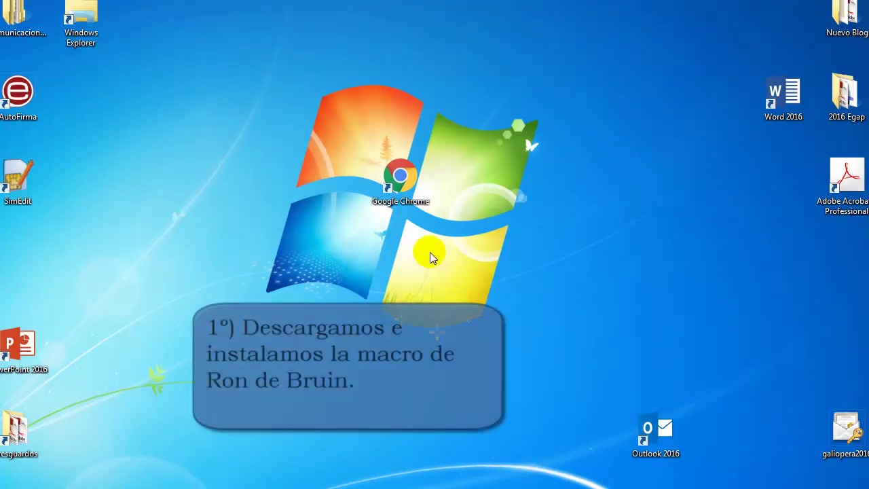
- In Chrome, search Google for 'ron de bruin merge'
double_click(410, 178)
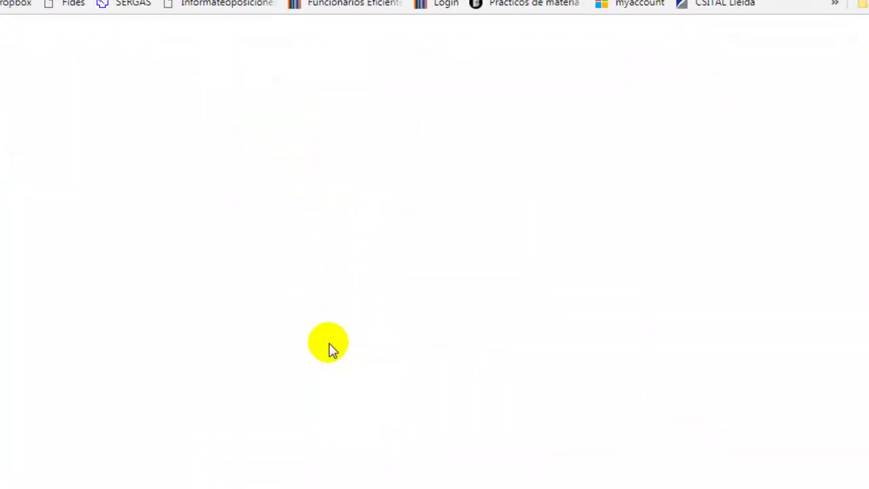
text(ron de bru)
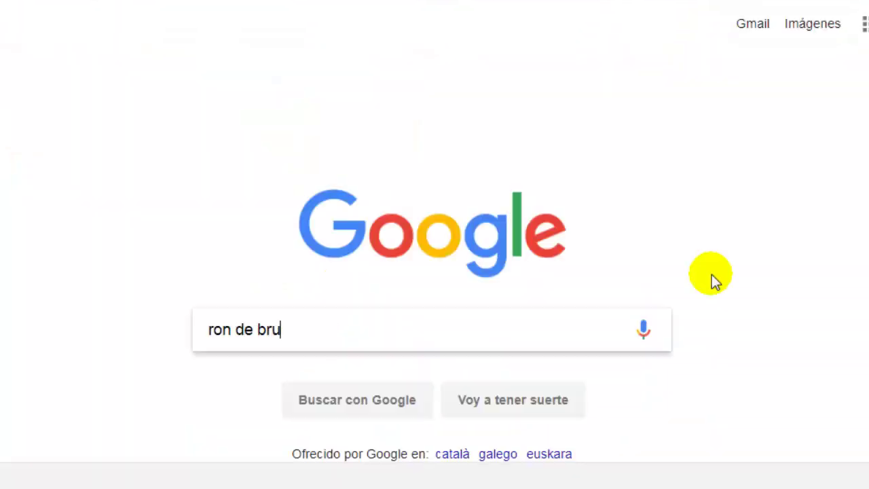
text(in merge)
key(Return)
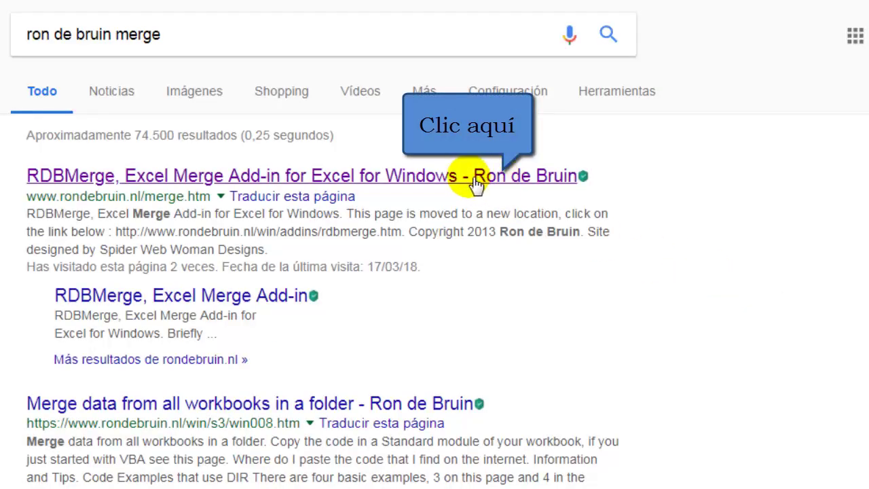
- On Ron de Bruin's RDBMerge page, download the Excel 2007-2016 version 1.4 add-in
click(503, 187)
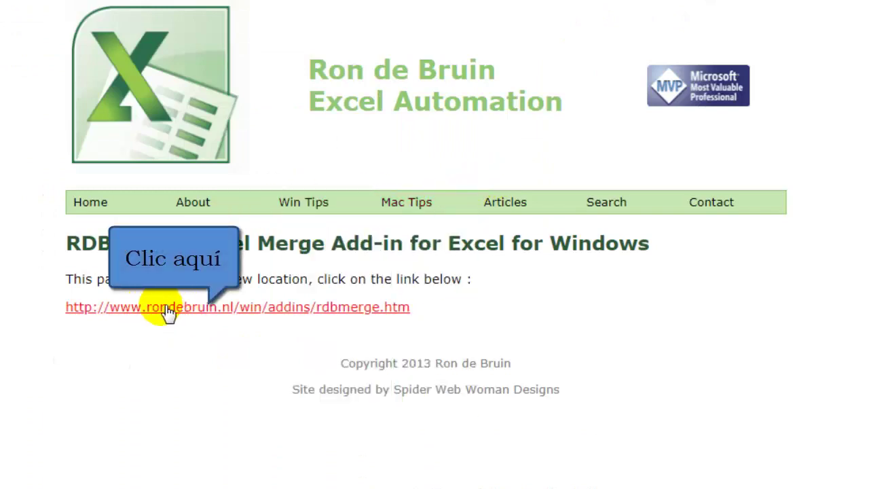
click(169, 310)
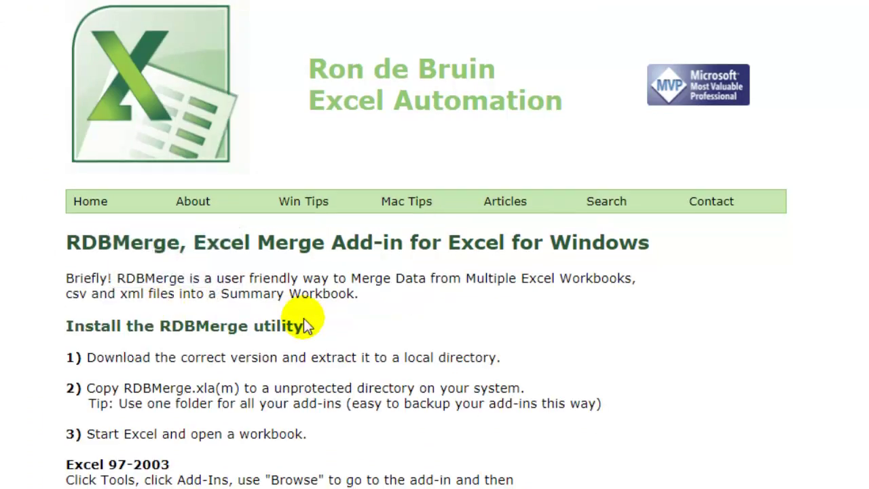
scroll(303, 319, down, 5)
scroll(304, 318, down, 5)
scroll(304, 318, down, 5)
scroll(303, 318, down, 5)
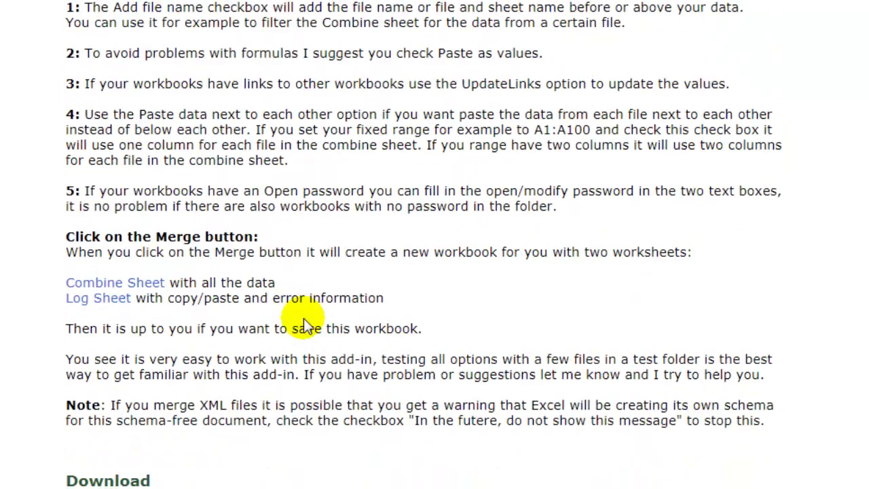
scroll(303, 323, down, 4)
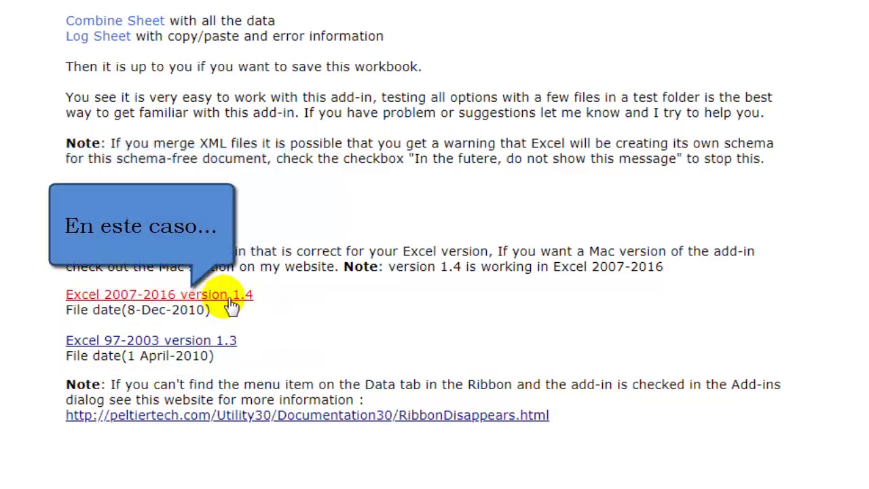
click(208, 295)
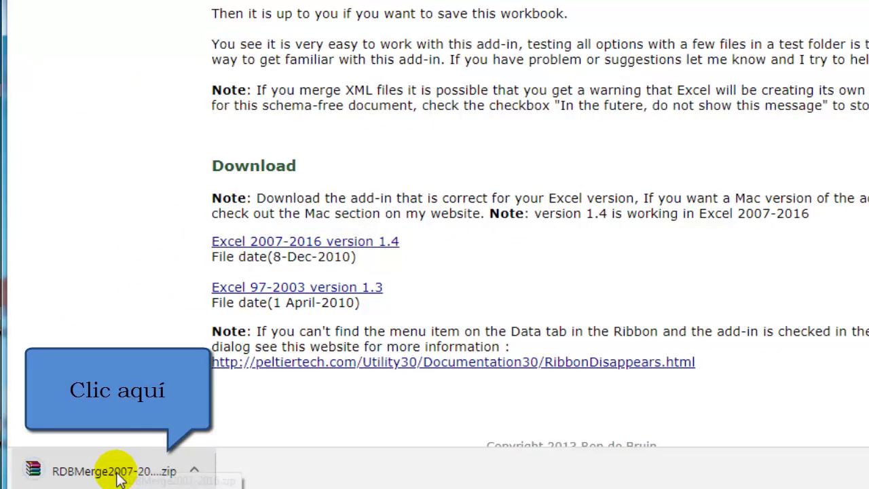
- Open RDBMerge.xlam from the downloaded RDBMerge2007-2016.zip in Excel
click(116, 474)
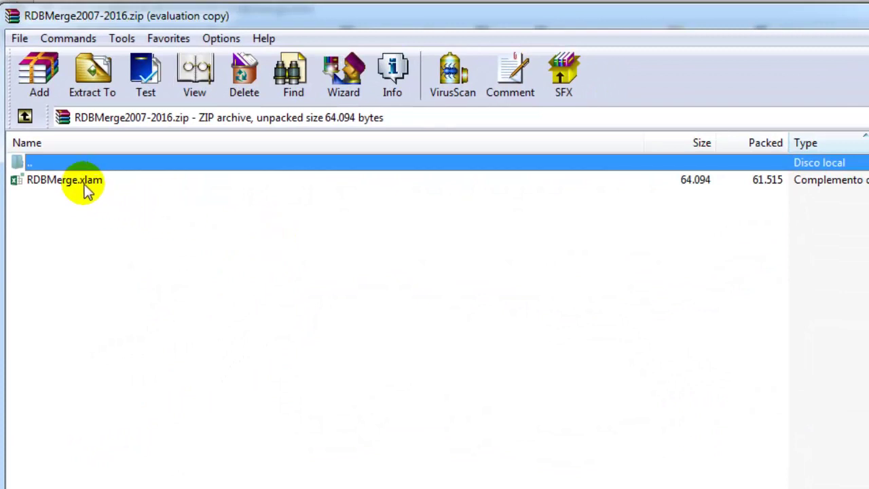
click(103, 183)
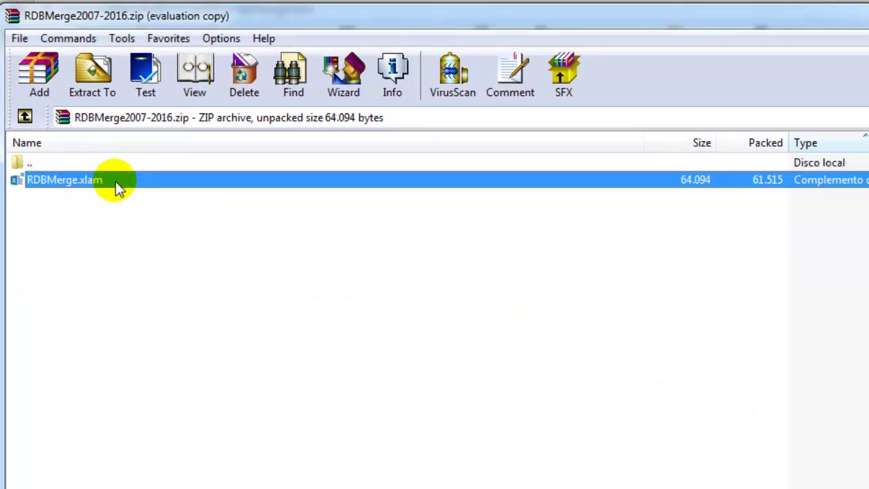
double_click(115, 182)
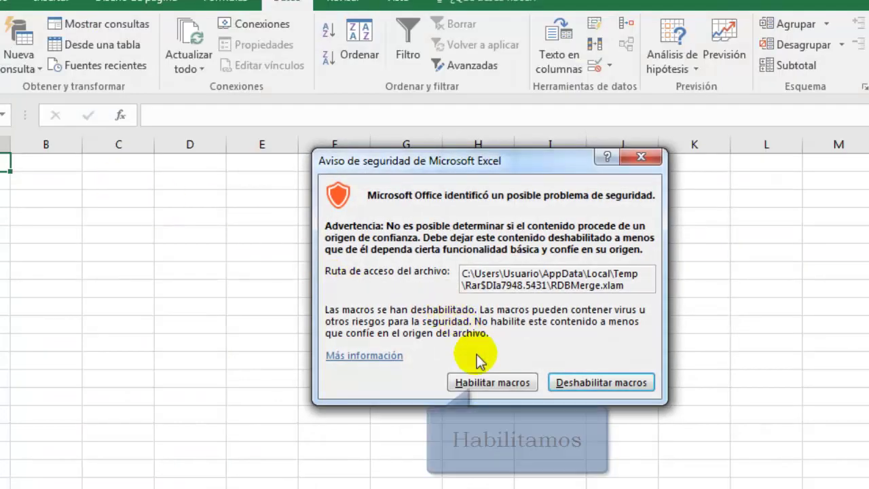
- Enable macros for the RDBMerge add-in in the security warning
click(511, 385)
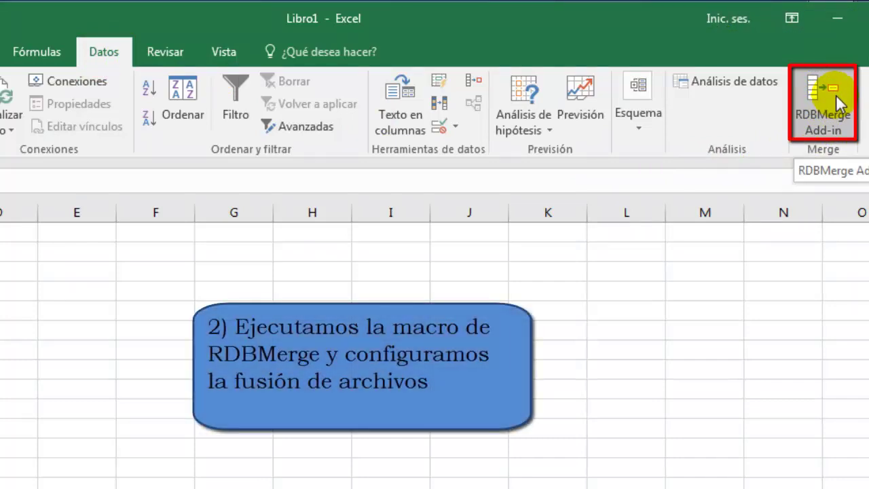
- Launch the RDBMerge Add-in and set the merge folder to D:\CENTROS DE TRABAJO\
click(835, 112)
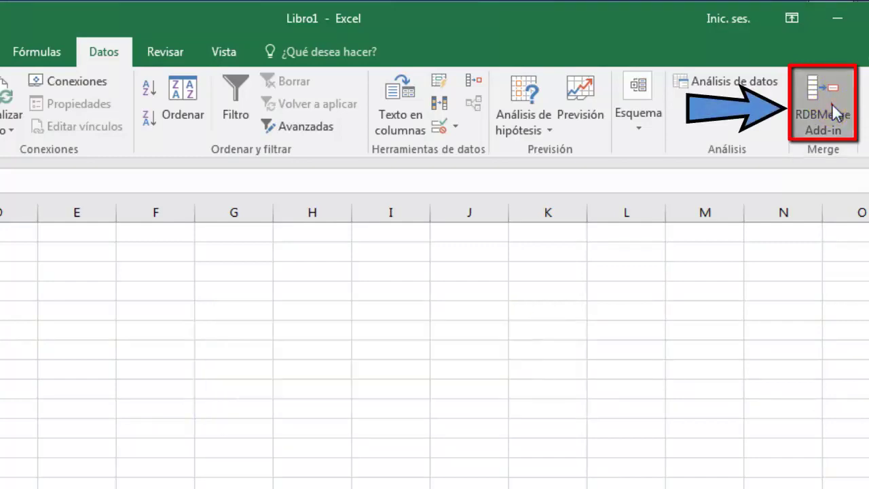
drag(384, 34, 400, 47)
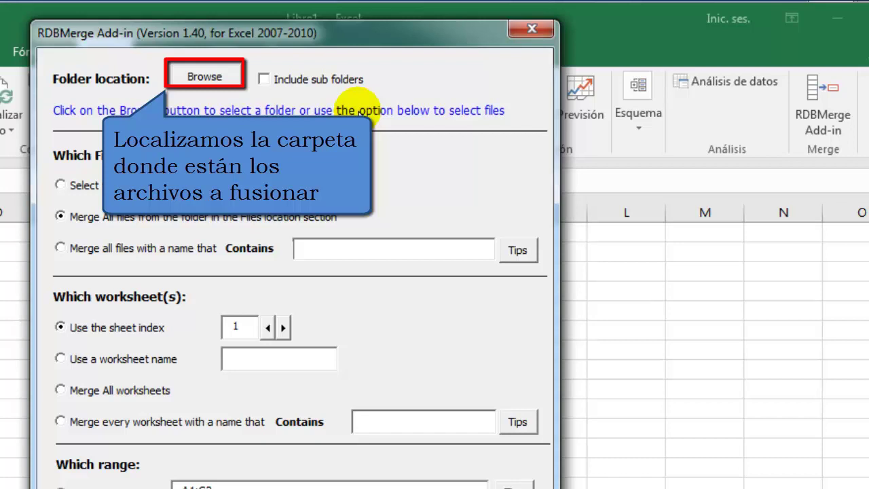
click(224, 80)
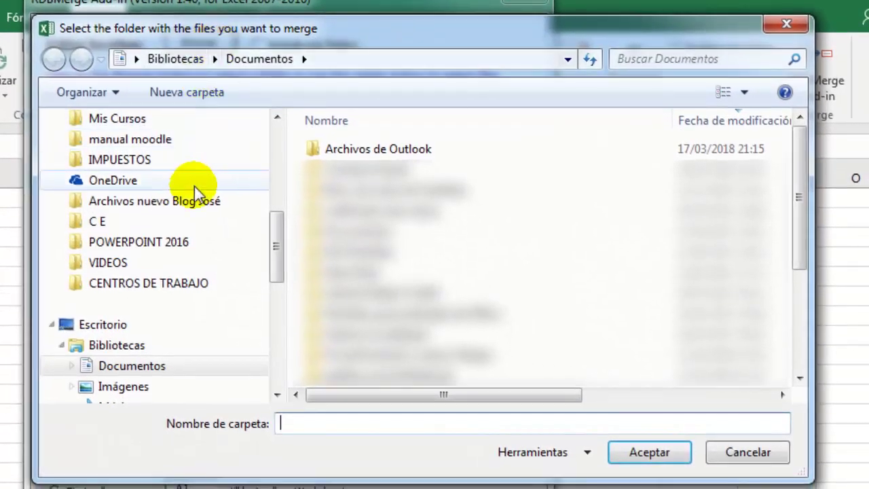
click(202, 285)
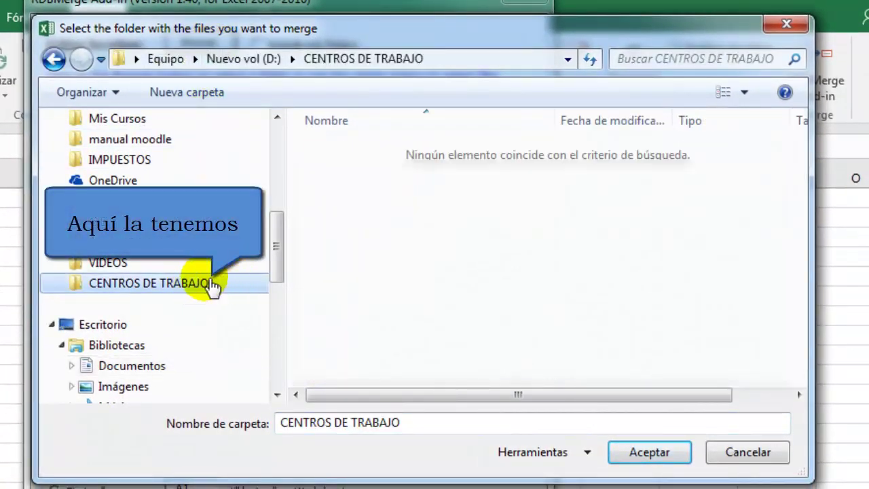
click(618, 456)
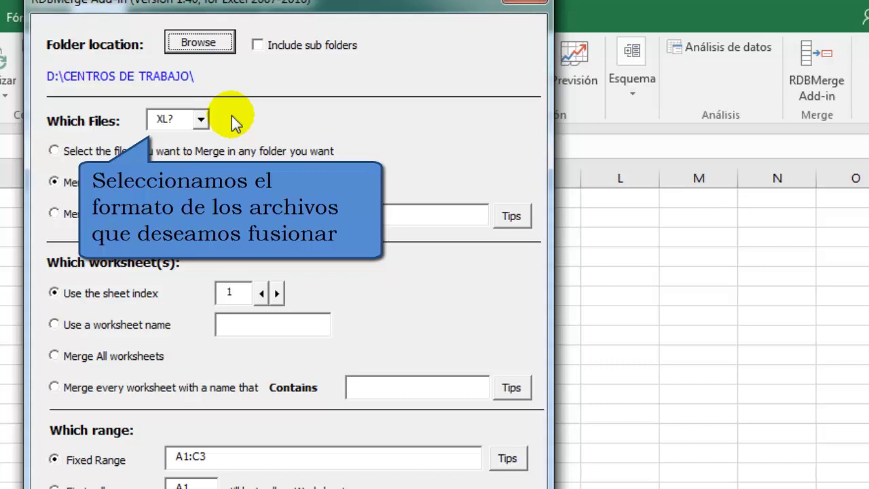
- Set RDBMerge to merge all XLSX files in the folder
click(202, 121)
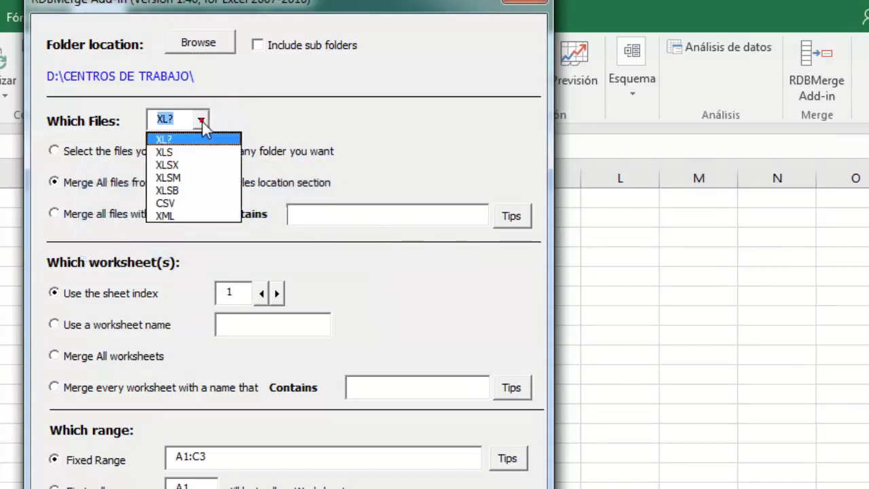
click(201, 164)
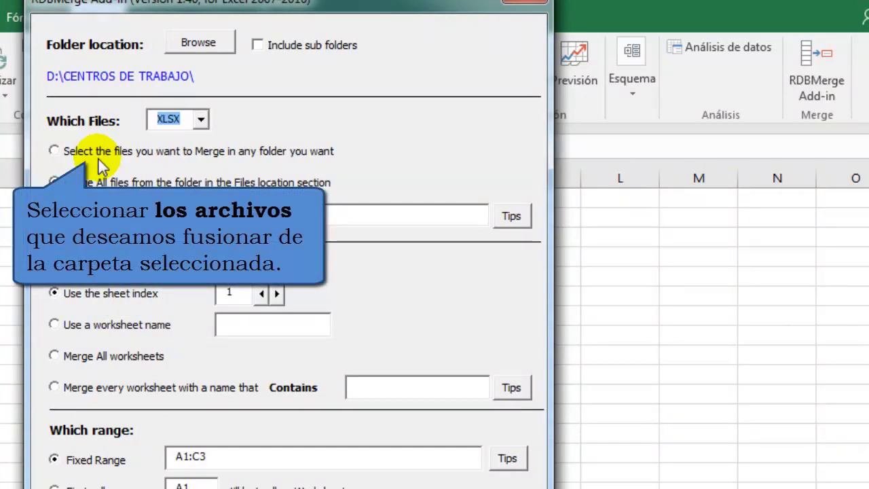
click(75, 182)
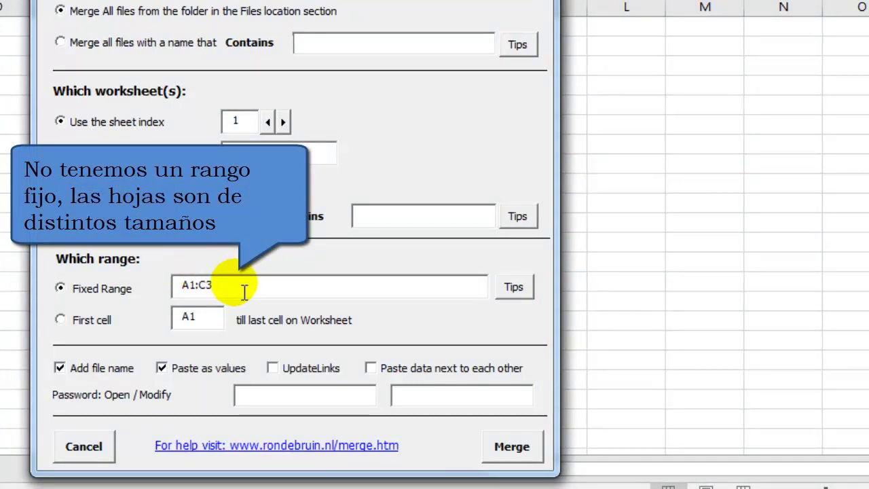
- Replace the A1:C3 fixed range with copying from first cell A2 to each sheet's last cell
drag(231, 285, 163, 287)
key(BackSpace)
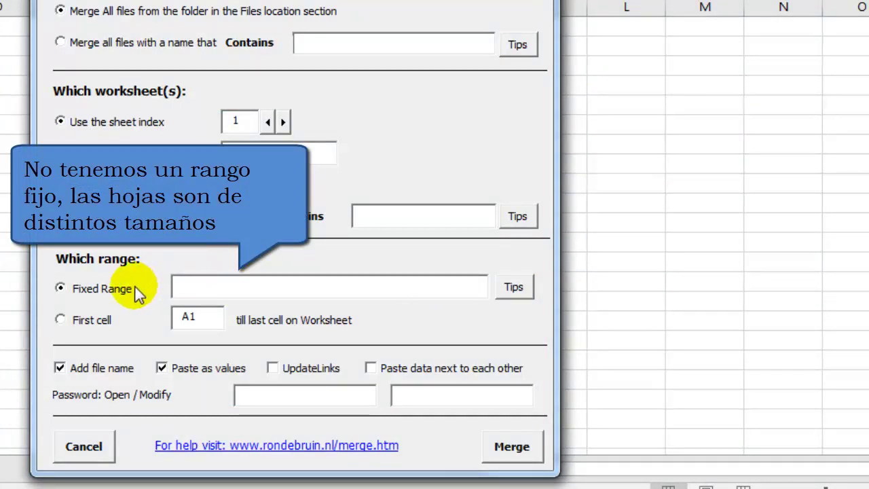
click(62, 320)
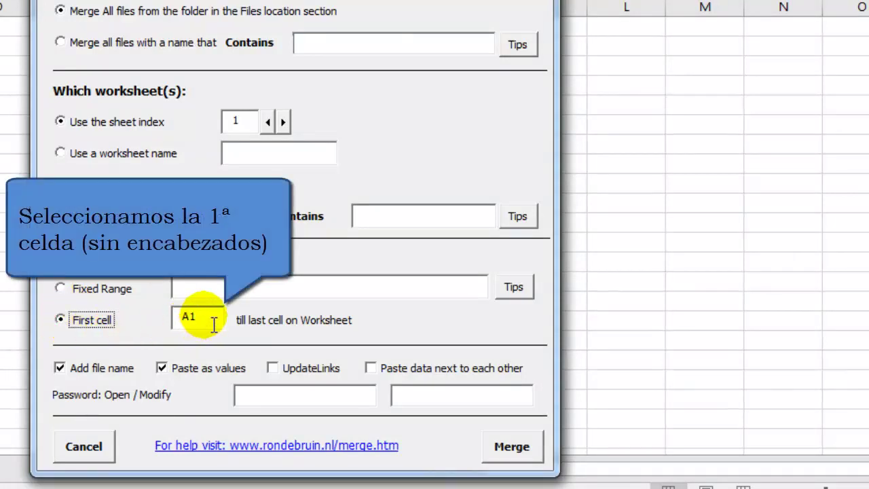
click(213, 326)
key(BackSpace)
text(2)
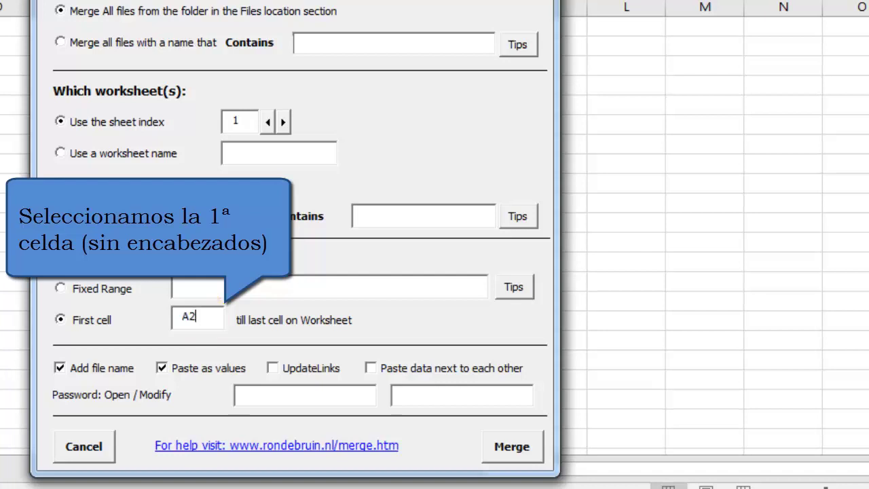
click(333, 325)
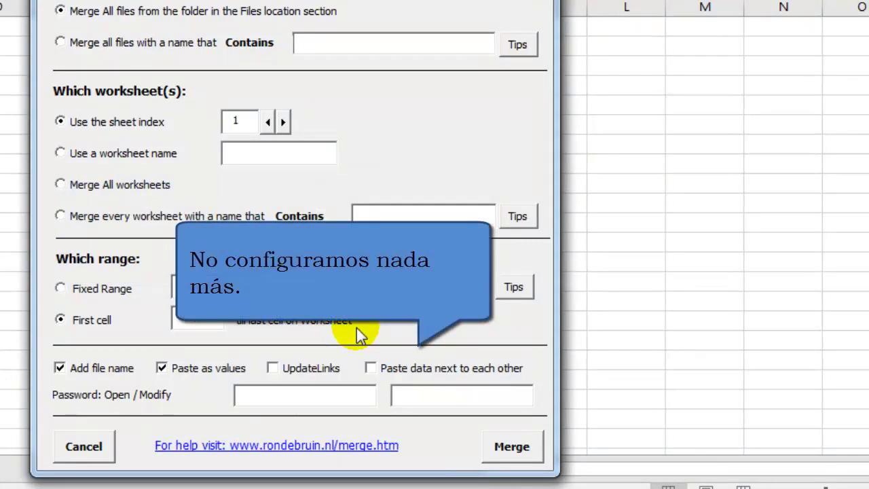
- Run the merge across all 20 files and dismiss the log report message
click(520, 448)
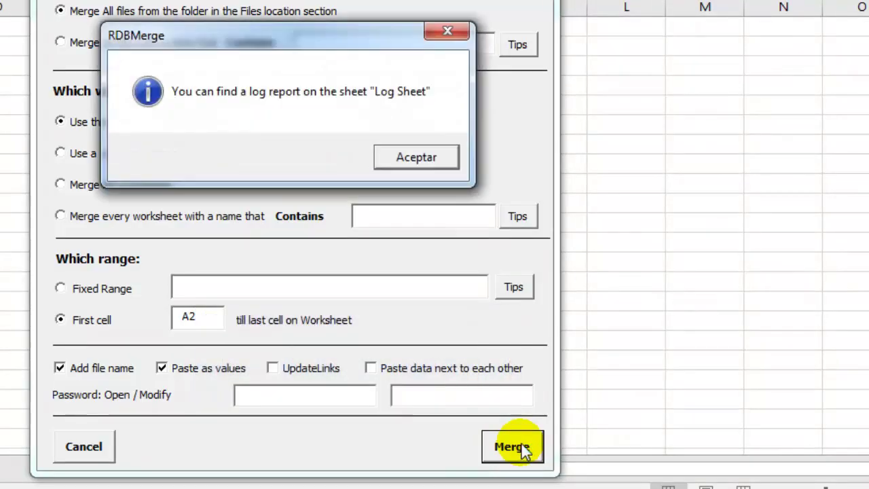
click(445, 151)
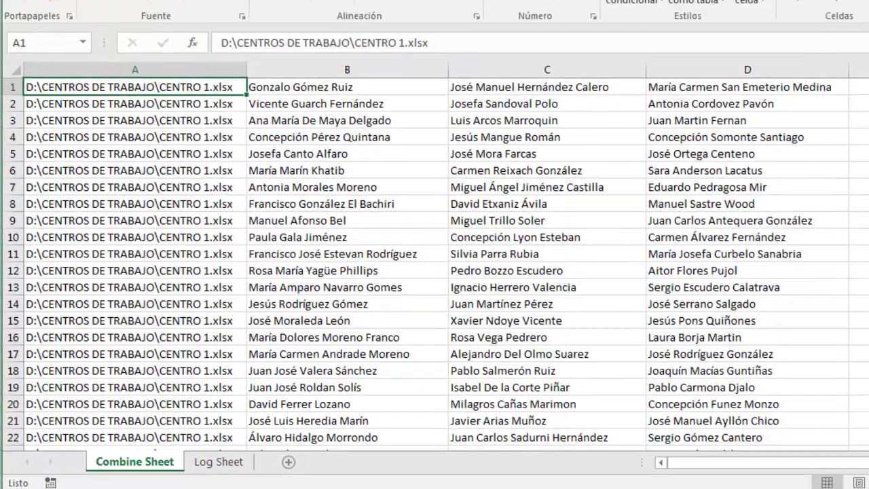
click(385, 125)
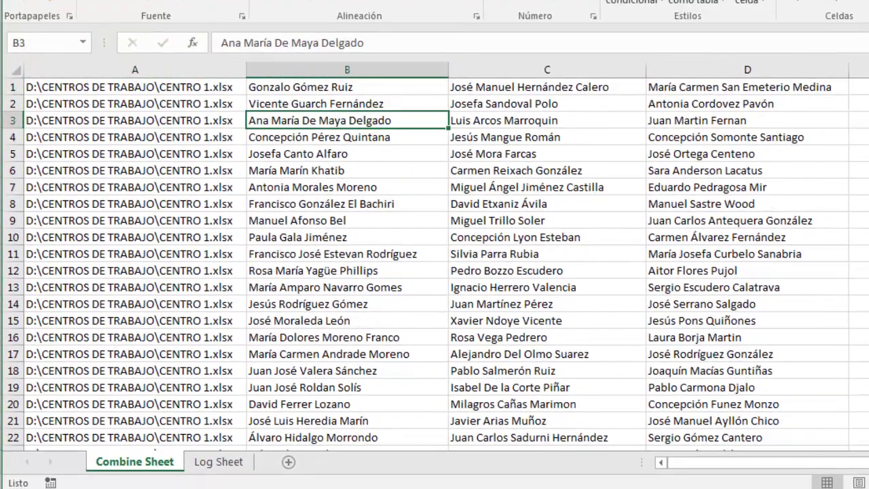
scroll(435, 264, down, 20)
scroll(434, 264, down, 20)
scroll(434, 264, down, 20)
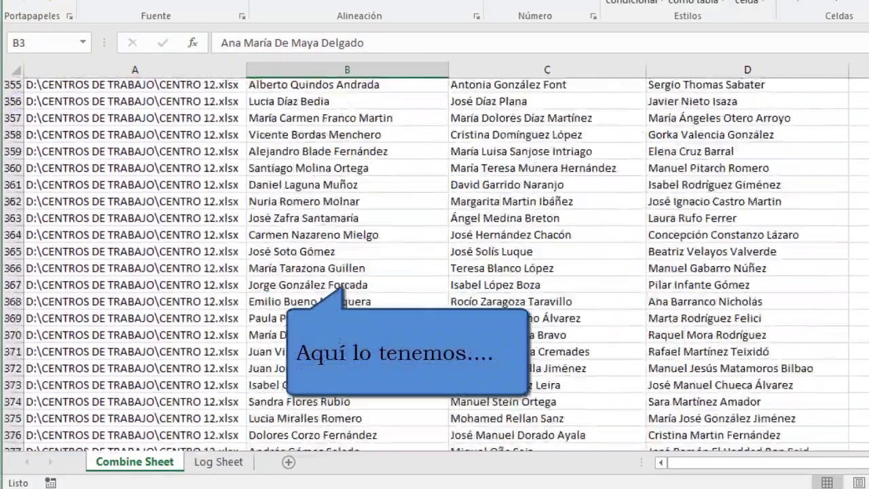
scroll(434, 264, down, 20)
scroll(435, 264, down, 20)
scroll(435, 264, down, 20)
scroll(434, 264, down, 20)
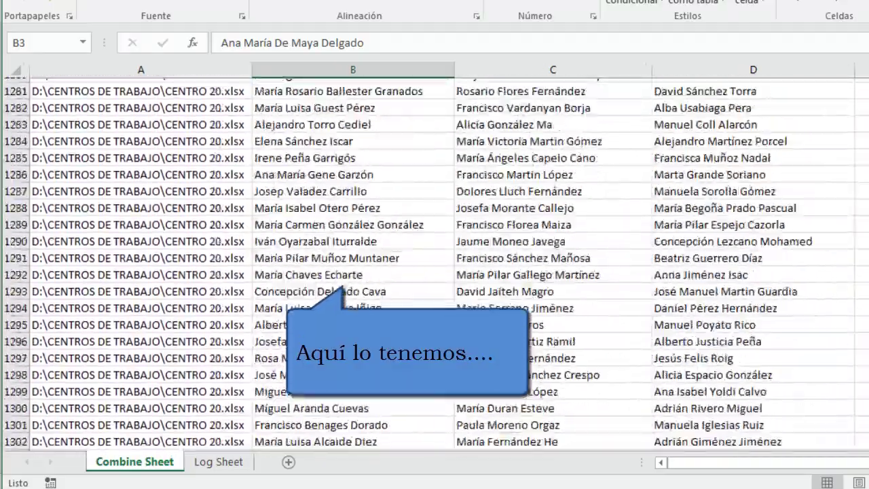
scroll(434, 264, down, 20)
scroll(435, 264, down, 20)
scroll(434, 264, up, 20)
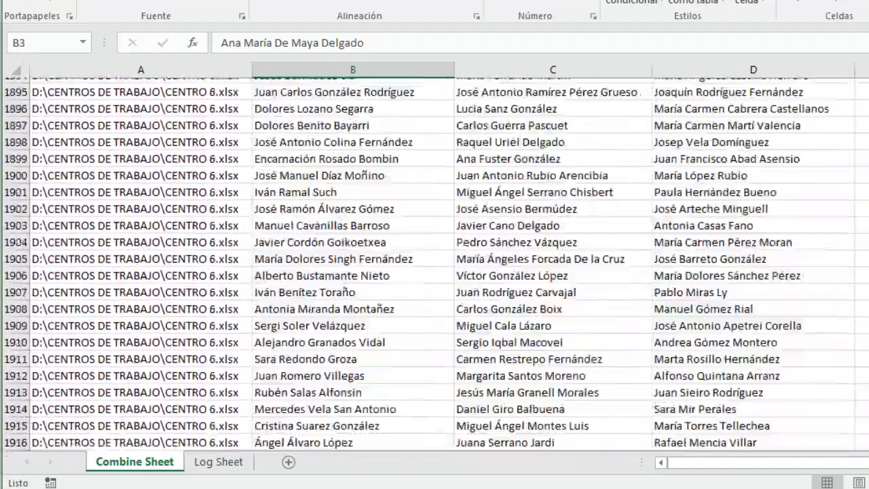
scroll(434, 265, up, 20)
scroll(434, 265, up, 20)
scroll(435, 265, up, 20)
scroll(434, 265, up, 19)
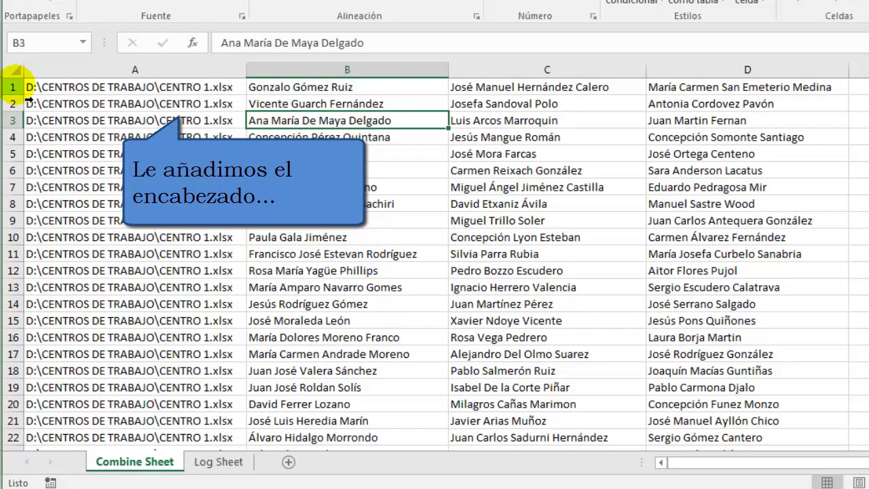
- Insert the copied Grupo Técnico, Auxiliar and Comercial header cells above row 1
right_click(14, 87)
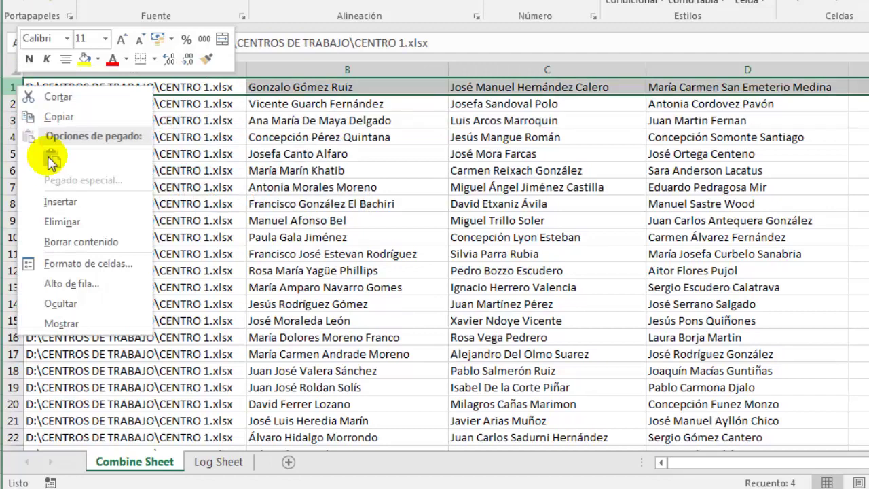
click(64, 201)
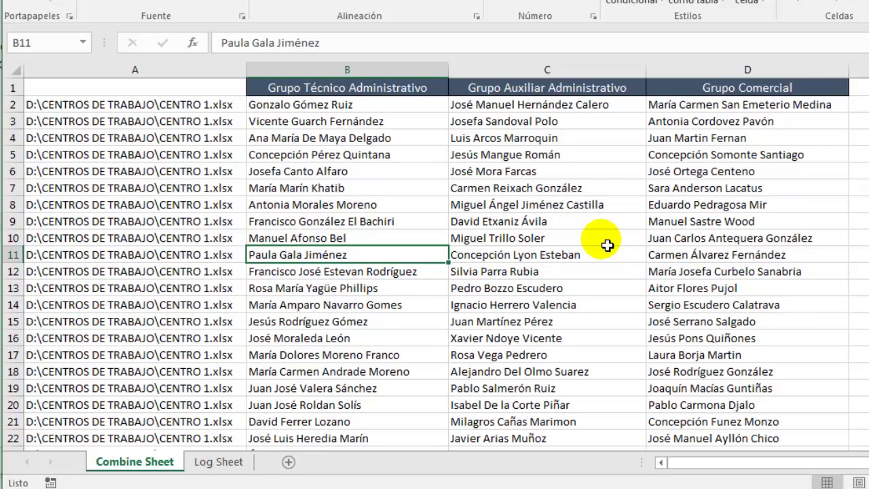